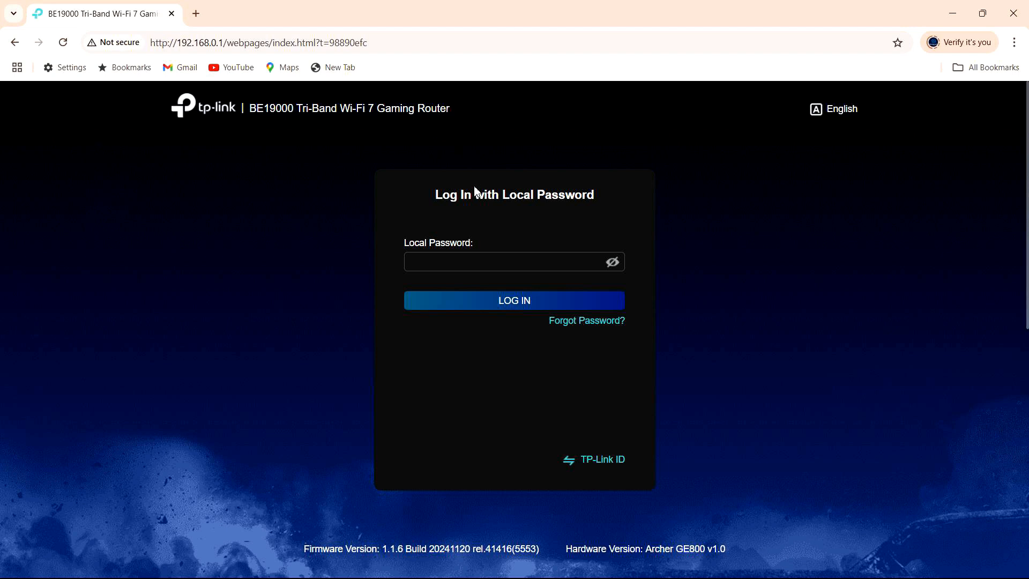
Log in to the Archer GE800 web interface with the router's local password.
left_click(474, 257)
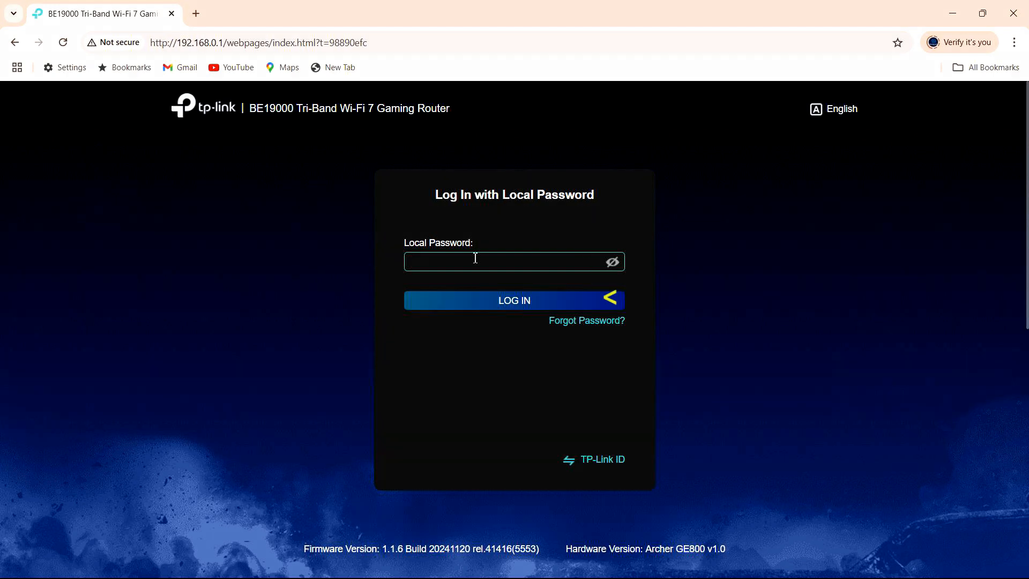
type("••••••••")
key("Return")
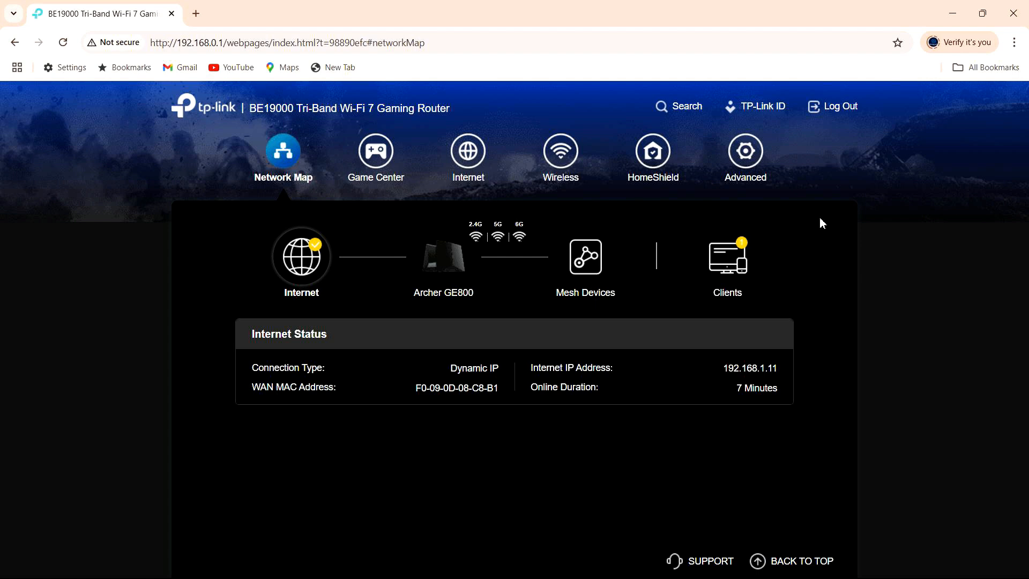
Open Wireless settings and review Smart Connect and the separate 6GHz SSID section.
left_click(571, 177)
scroll(735, 307, "down", 1)
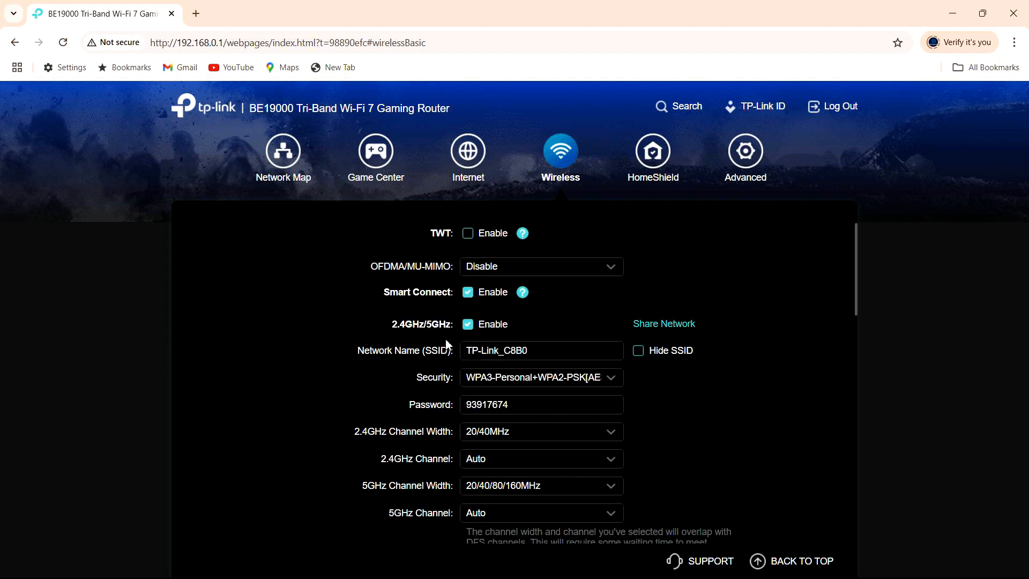
scroll(449, 348, "down", 1)
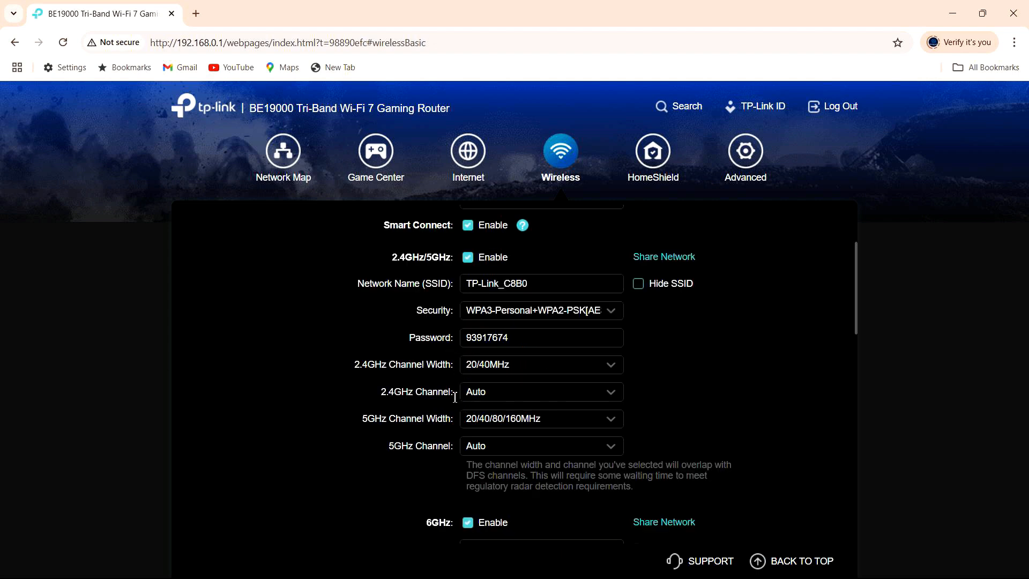
scroll(455, 397, "down", 1)
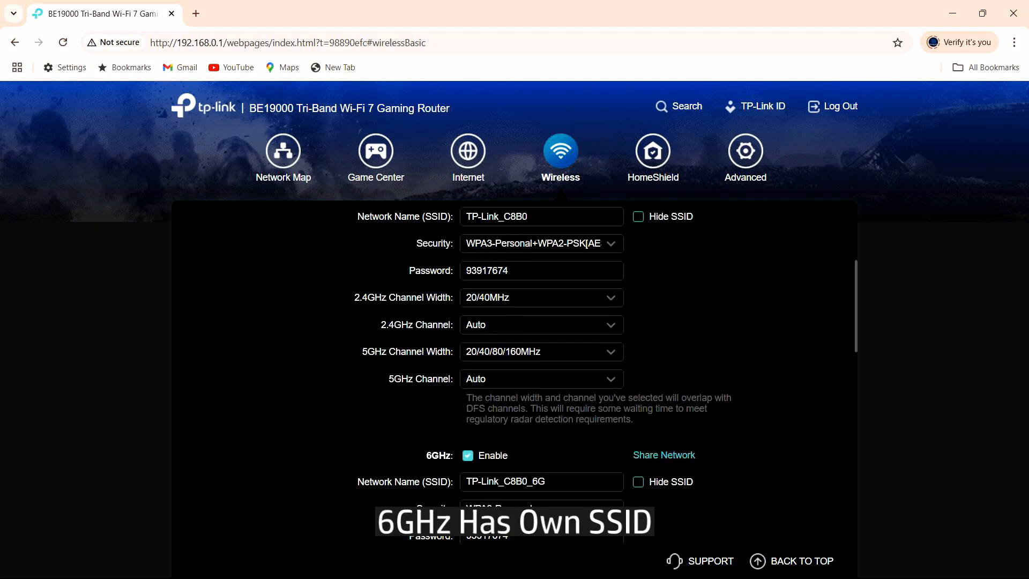
scroll(449, 491, "down", 2)
scroll(449, 477, "down", 1)
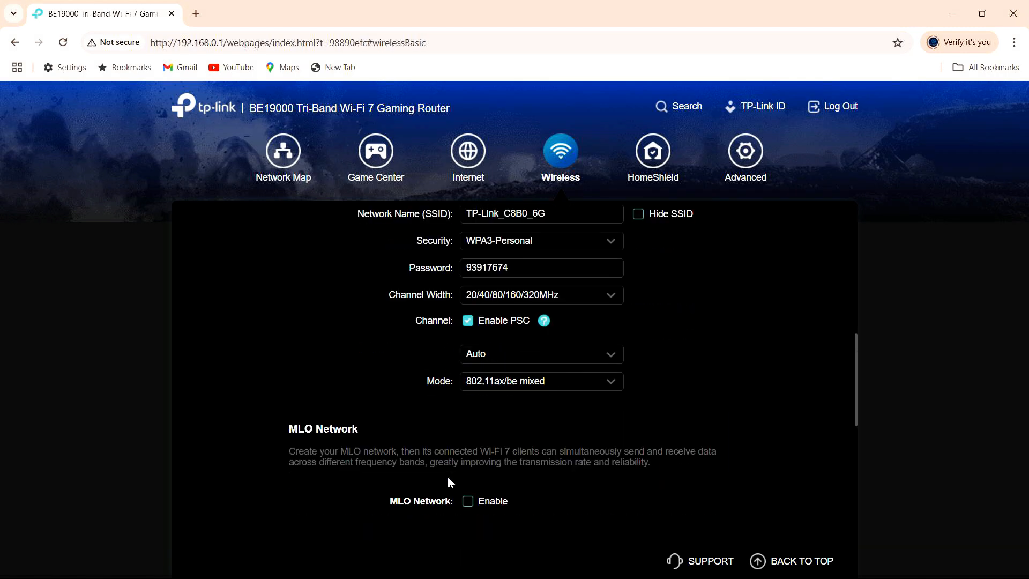
scroll(451, 476, "up", 1)
scroll(451, 474, "up", 5)
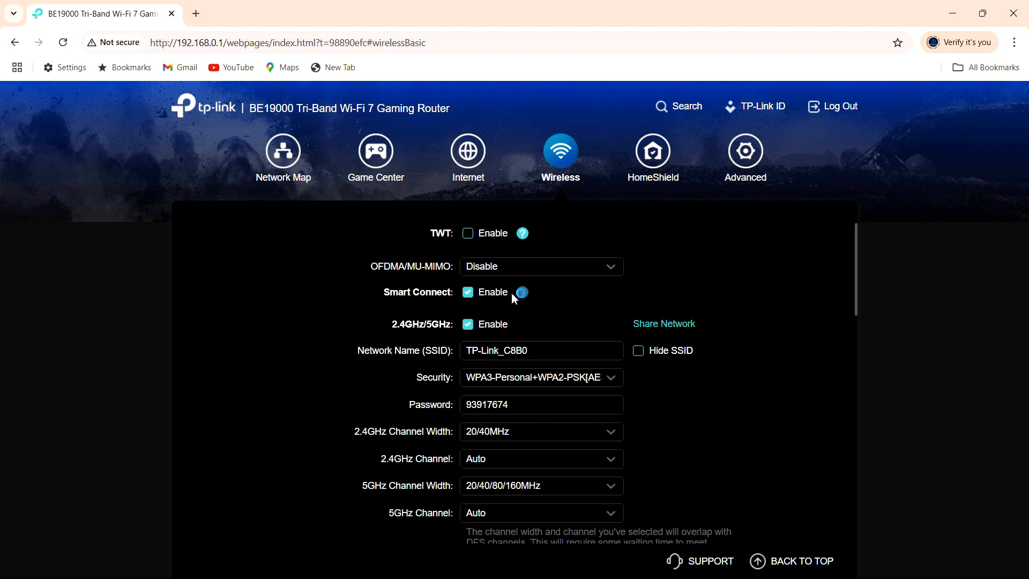
Uncheck Smart Connect, rename the 2.4GHz SSID to Techtips 24, and enter a new password.
left_click(468, 293)
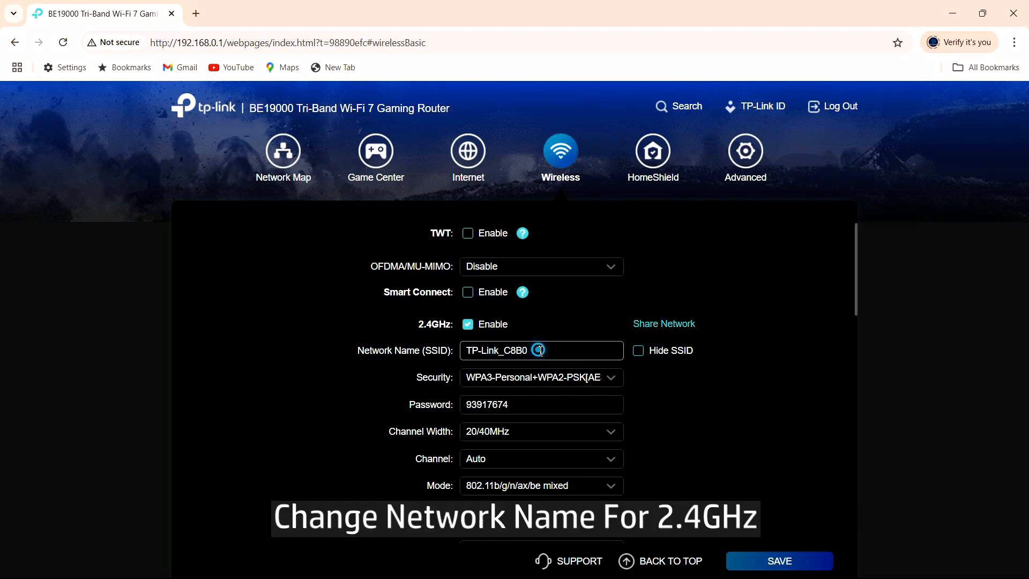
left_click_drag(540, 352, 358, 346)
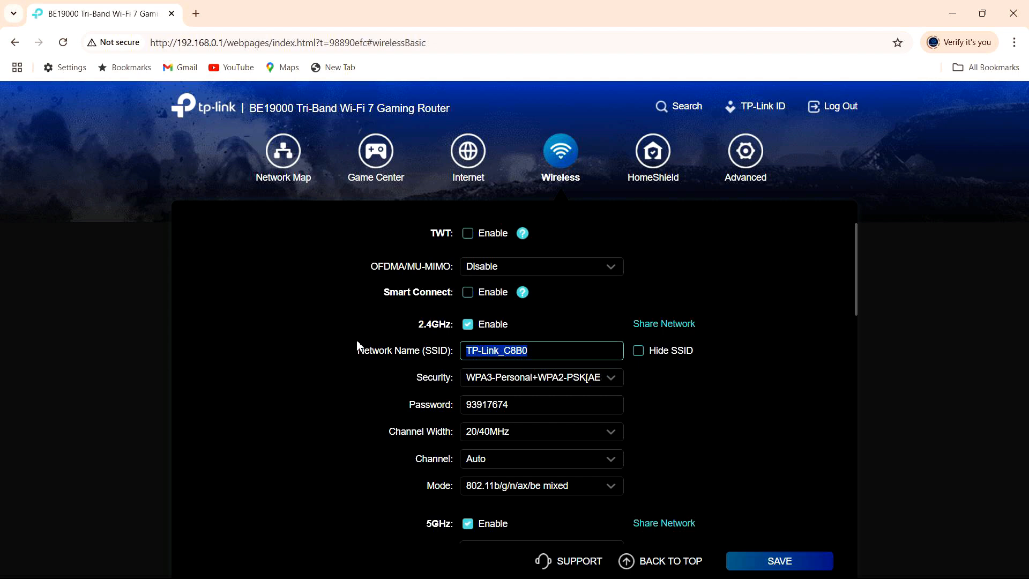
type("Tech")
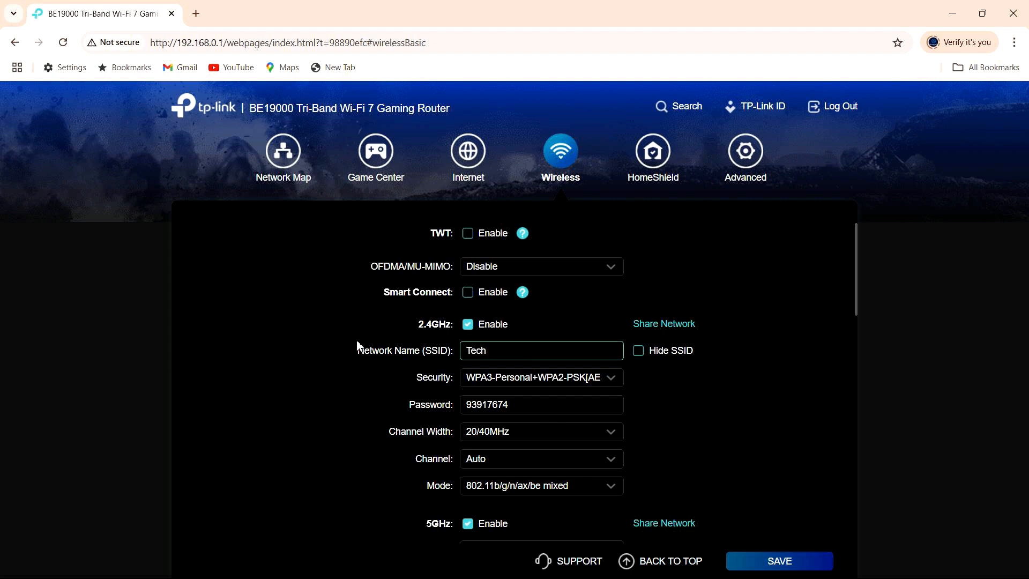
type("tips 24")
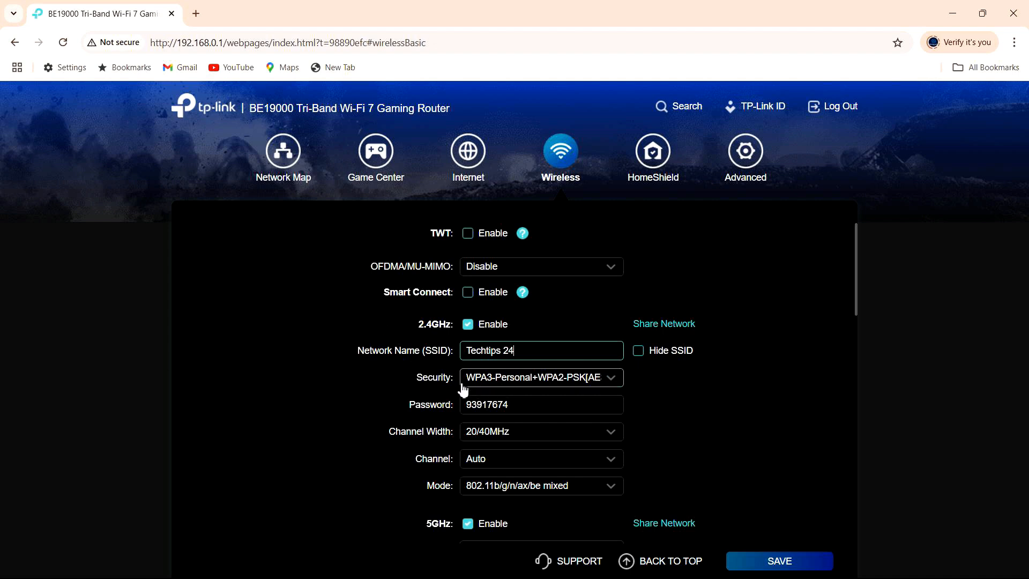
double_click(522, 406)
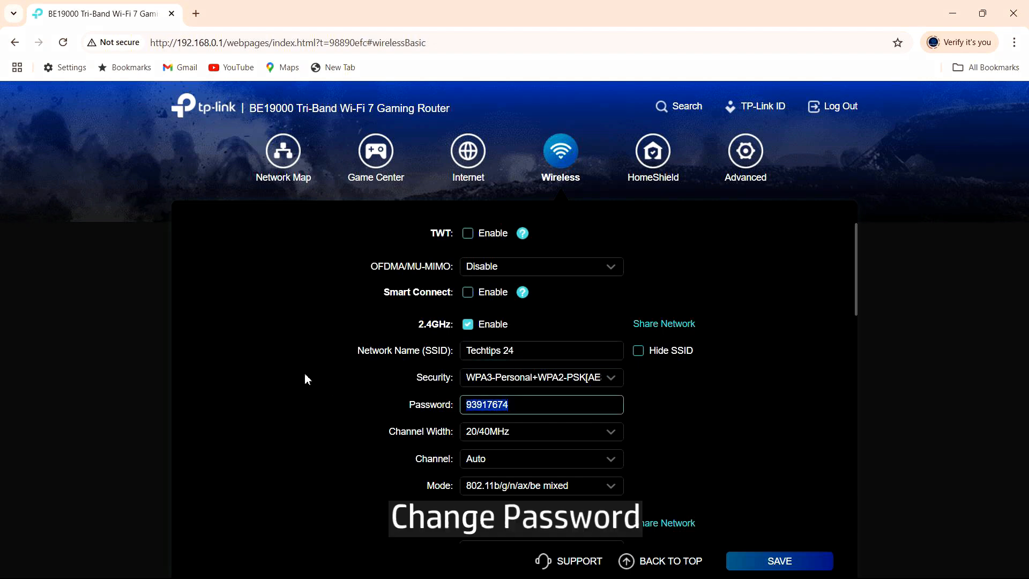
type("A")
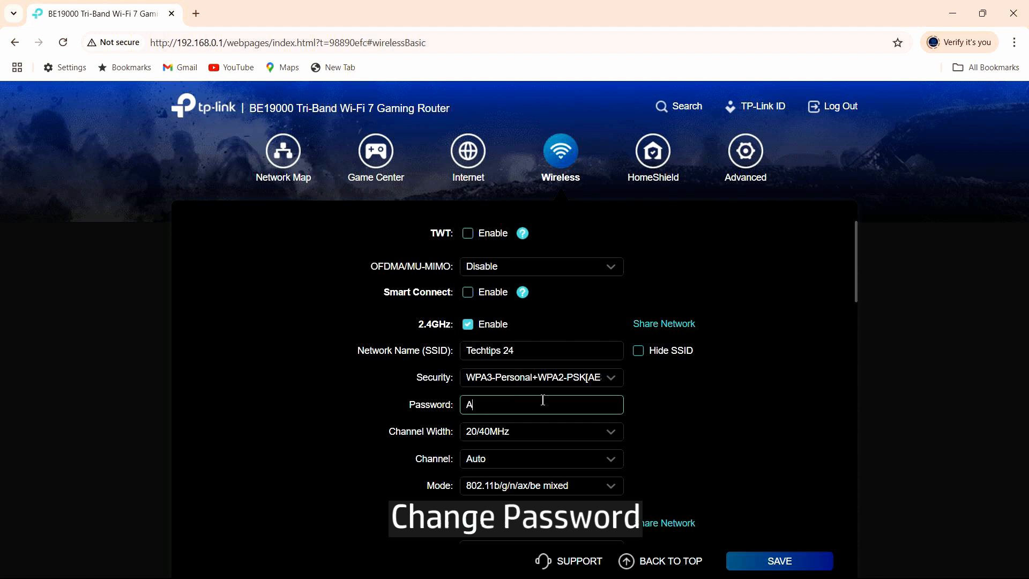
type("bcd1234*")
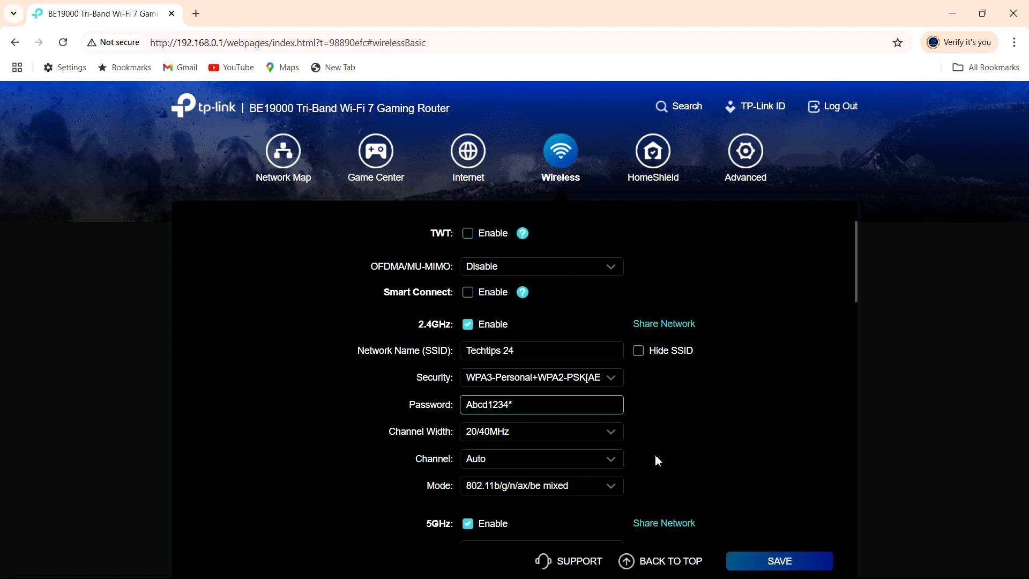
Change the 5GHz SSID to Techtips 5 and overwrite its password with the new one.
scroll(656, 456, "down", 3)
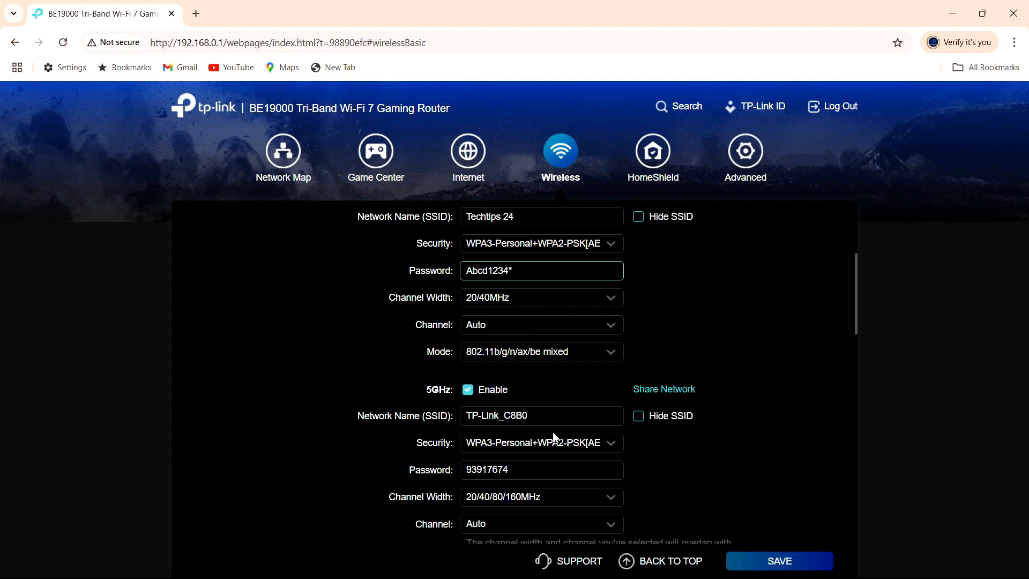
left_click_drag(552, 417, 417, 424)
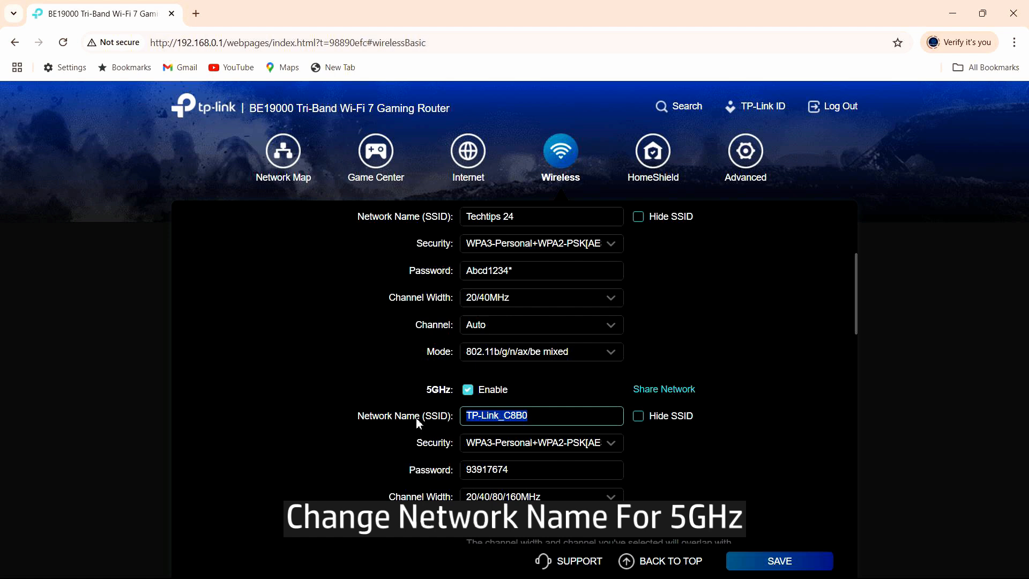
type("Techtips")
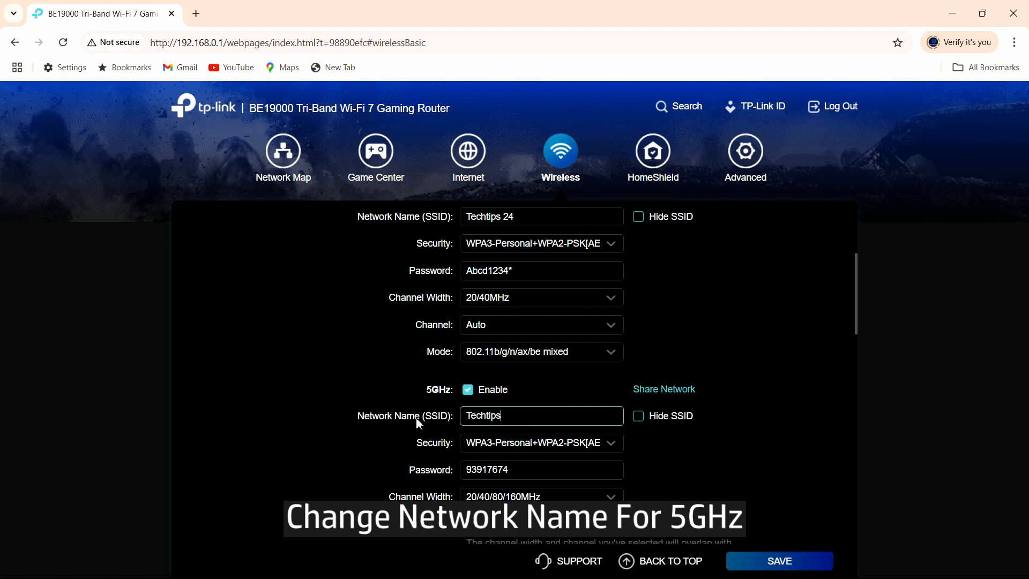
type(" 5")
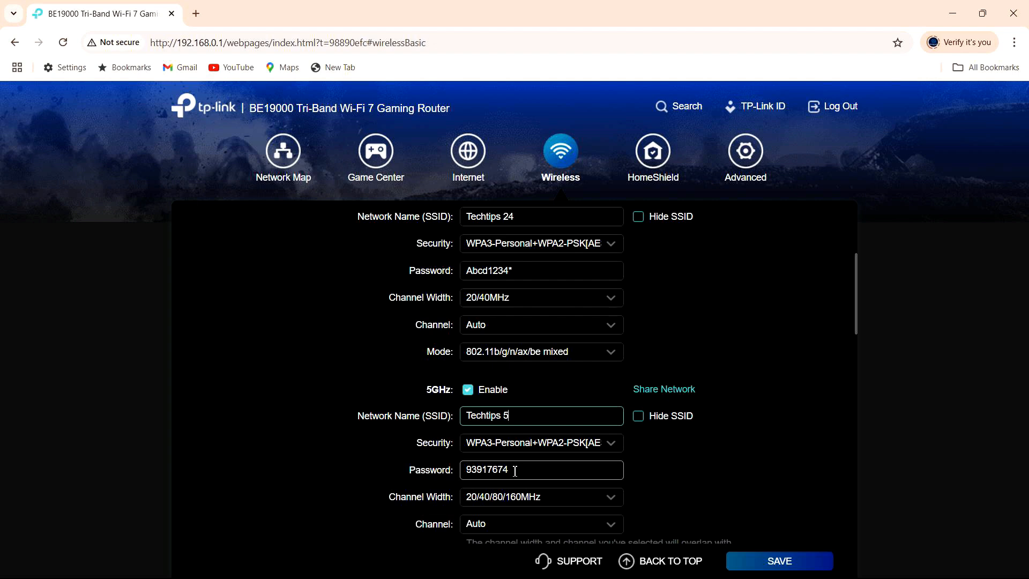
left_click_drag(542, 470, 339, 448)
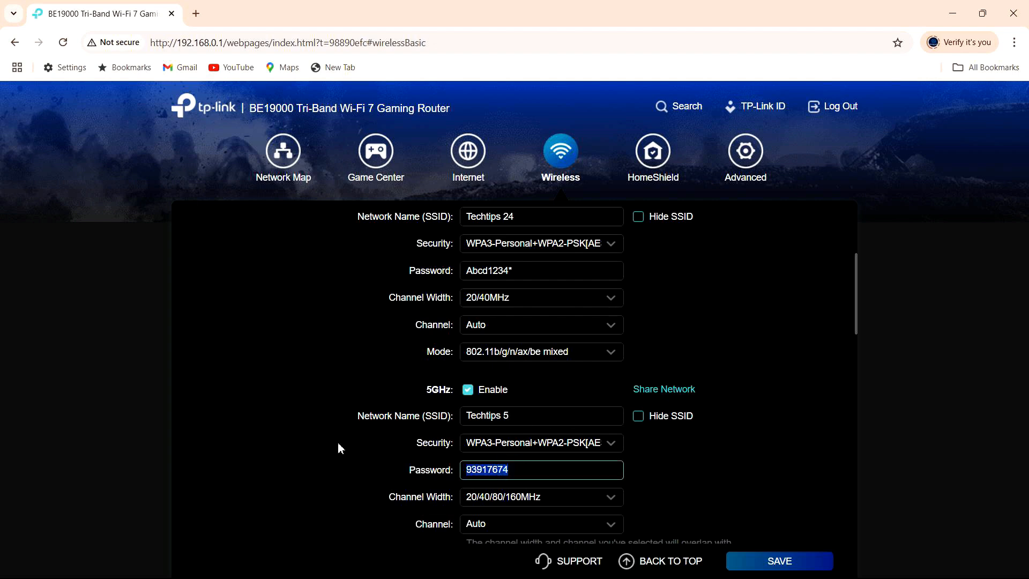
type("A")
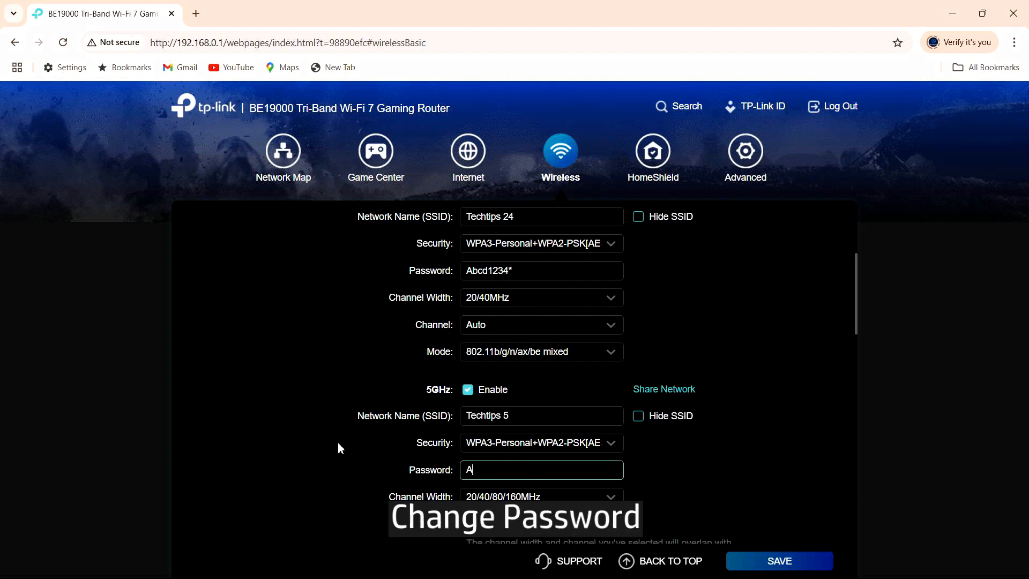
type("bcd1234*")
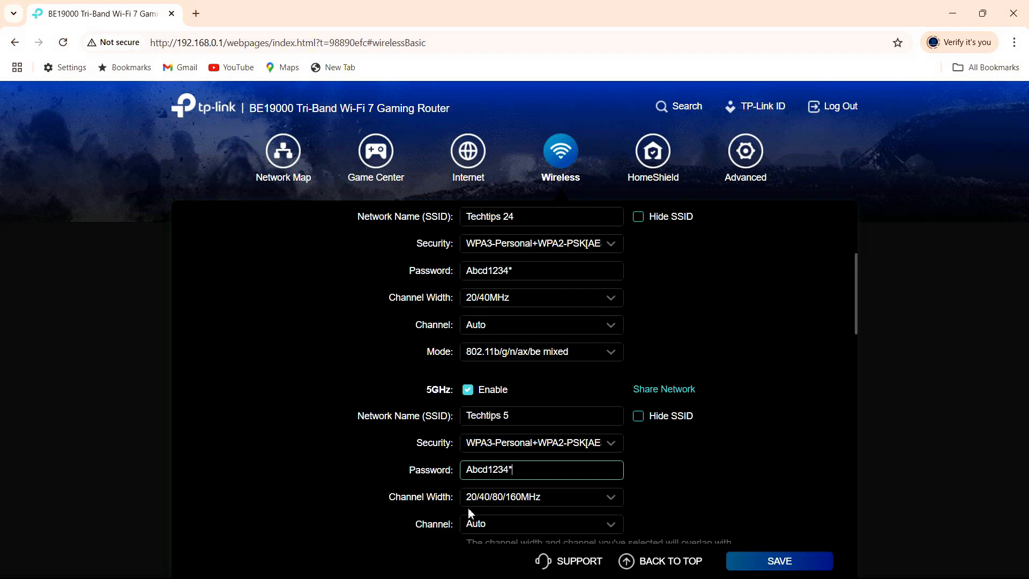
Change the 6GHz SSID to Techtips 6 and replace its password with the shared new password.
scroll(468, 509, "down", 4)
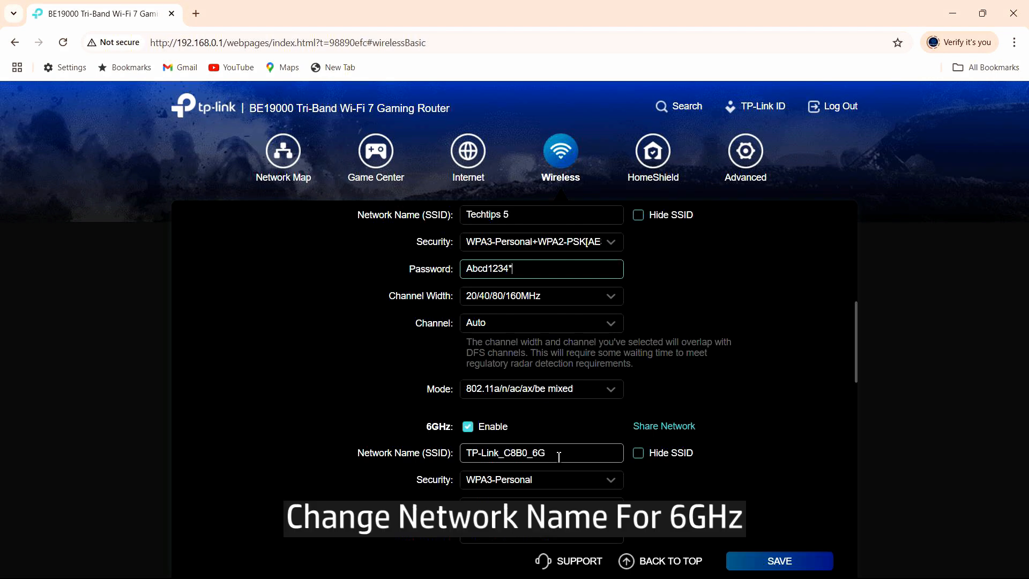
left_click_drag(559, 457, 406, 465)
type("T")
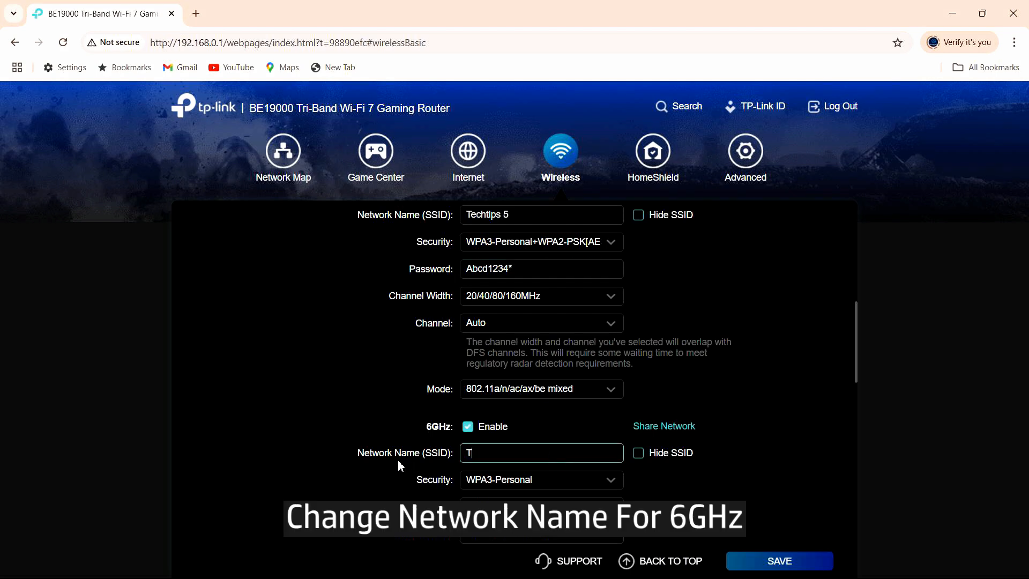
type("echtips")
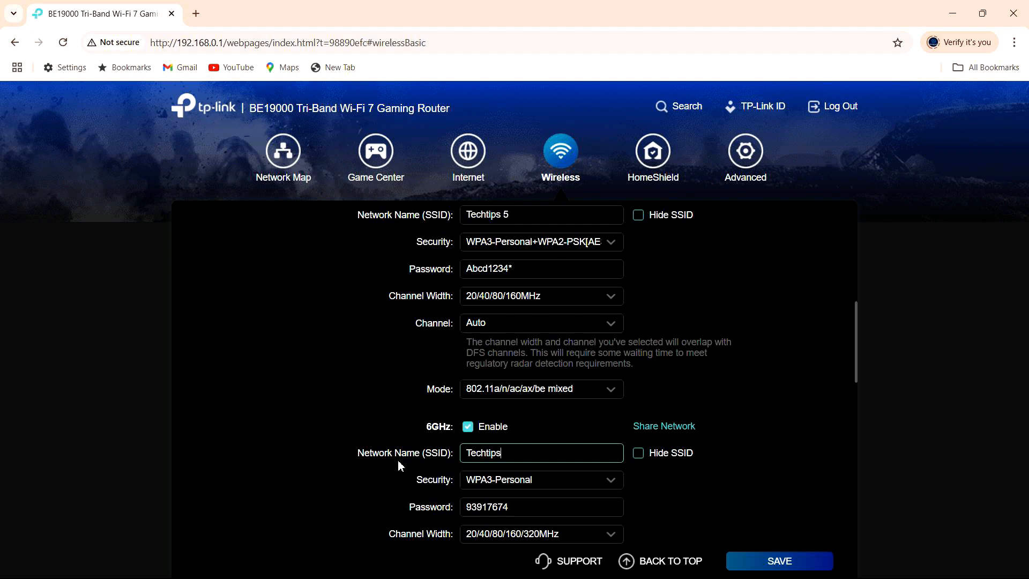
type(" 6")
scroll(629, 474, "down", 1)
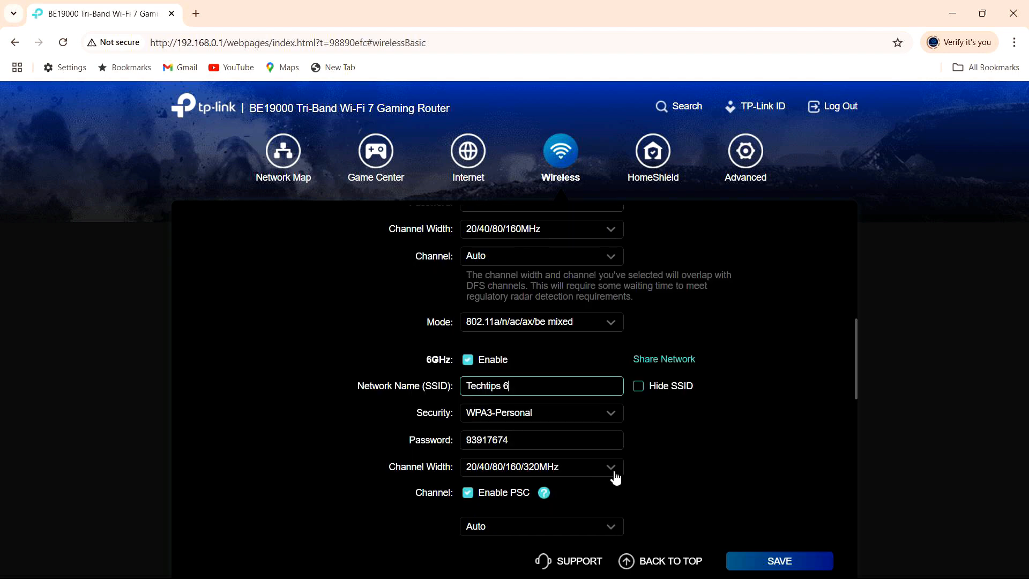
left_click(512, 441)
left_click_drag(508, 440, 368, 439)
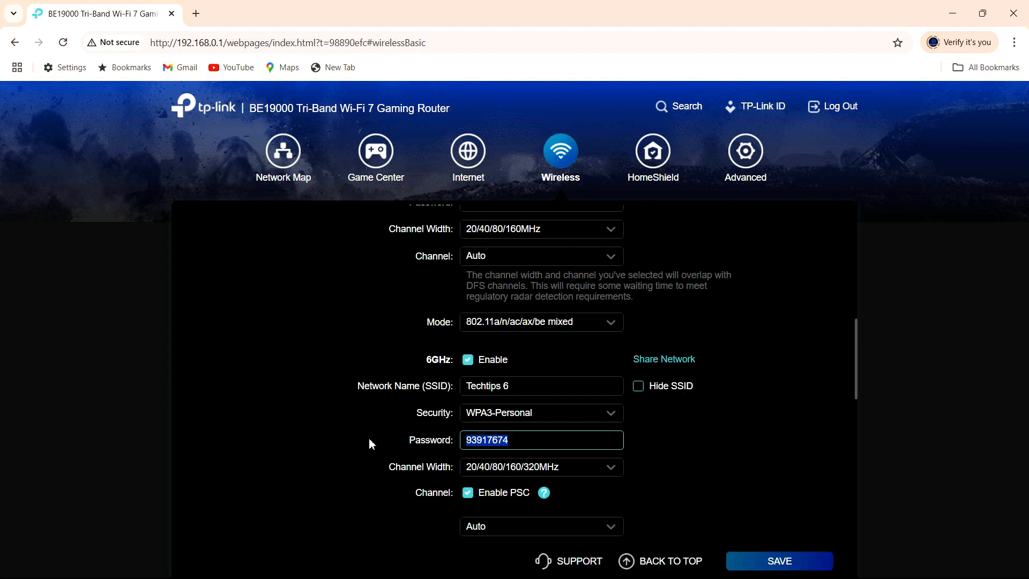
type("Ab")
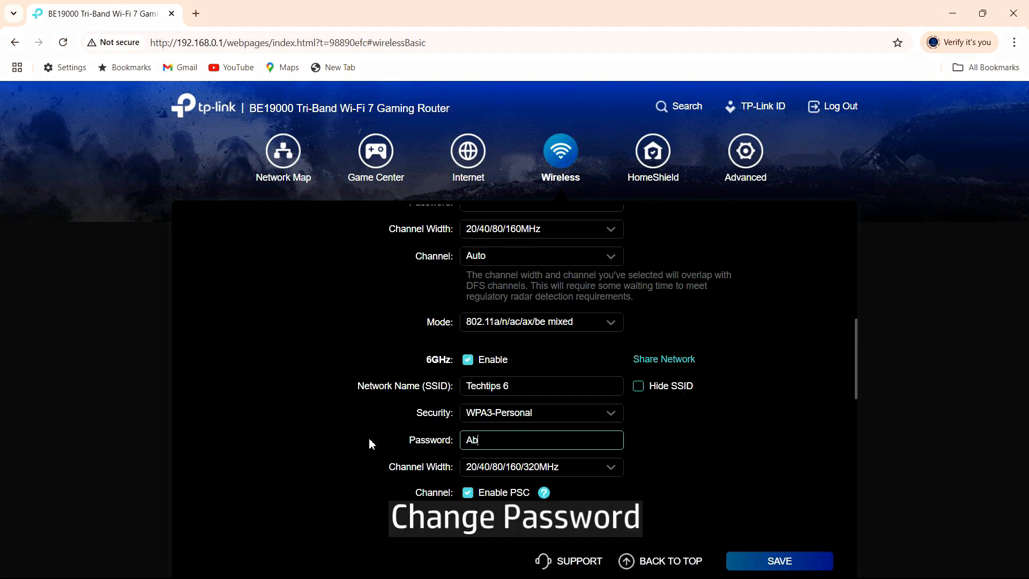
type("cd1234*")
scroll(719, 501, "down", 1)
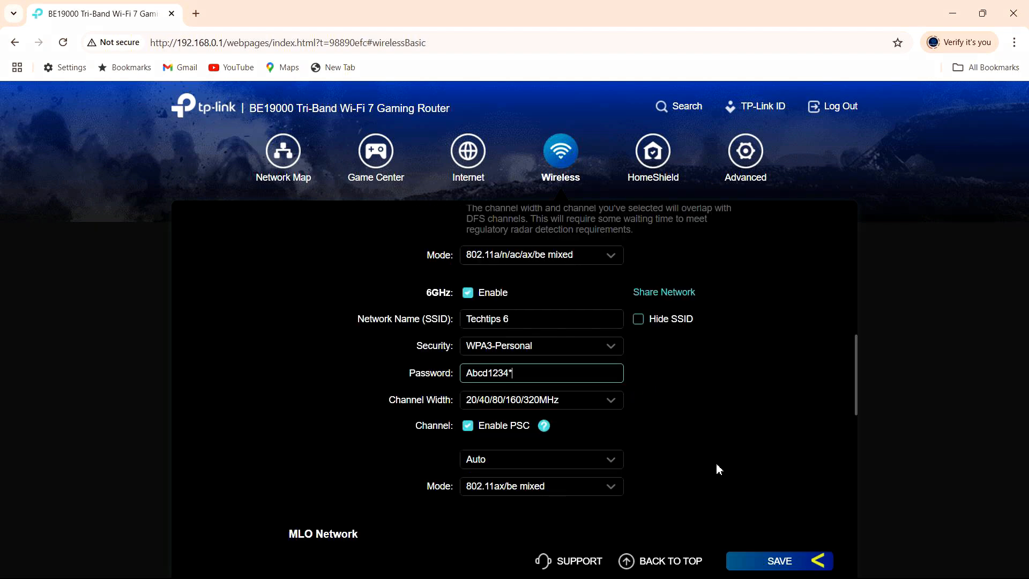
Save the wireless settings and acknowledge the 'Settings applied successfully' message.
left_click(802, 561)
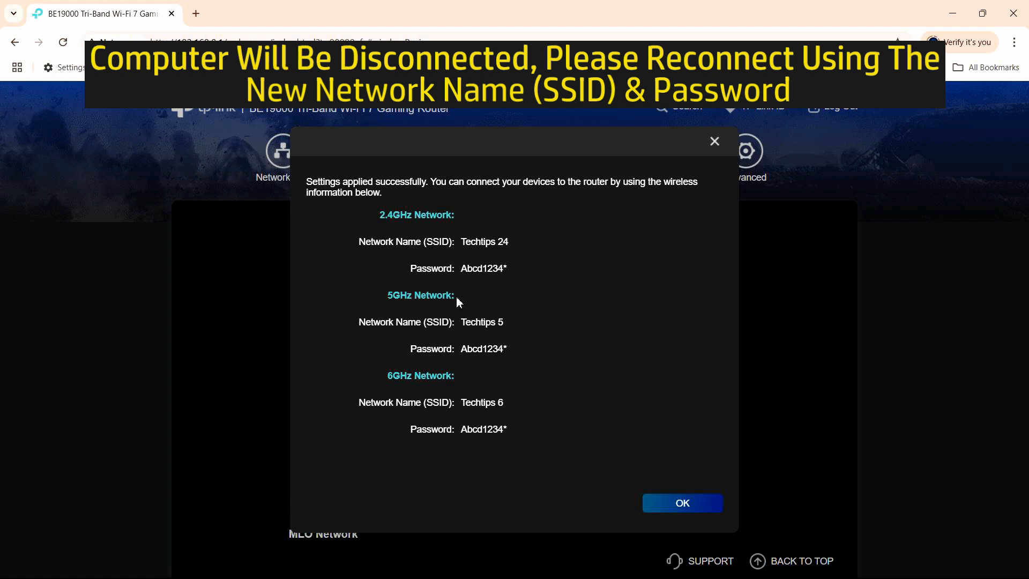
left_click(675, 507)
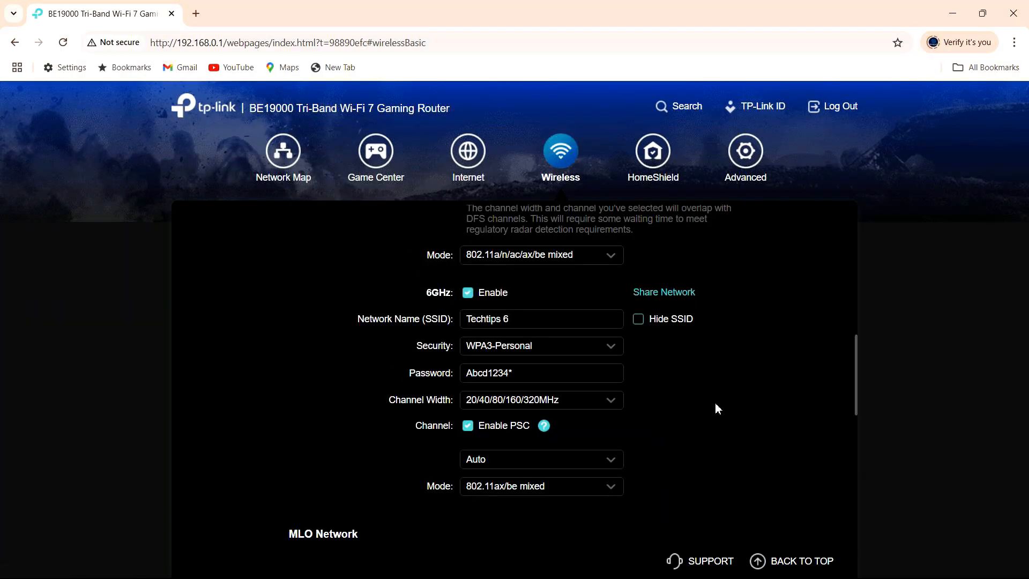
In Windows Quick Settings, bring up the Wi-Fi list and pick the Techtips 5 network.
mouse_move(890, 577)
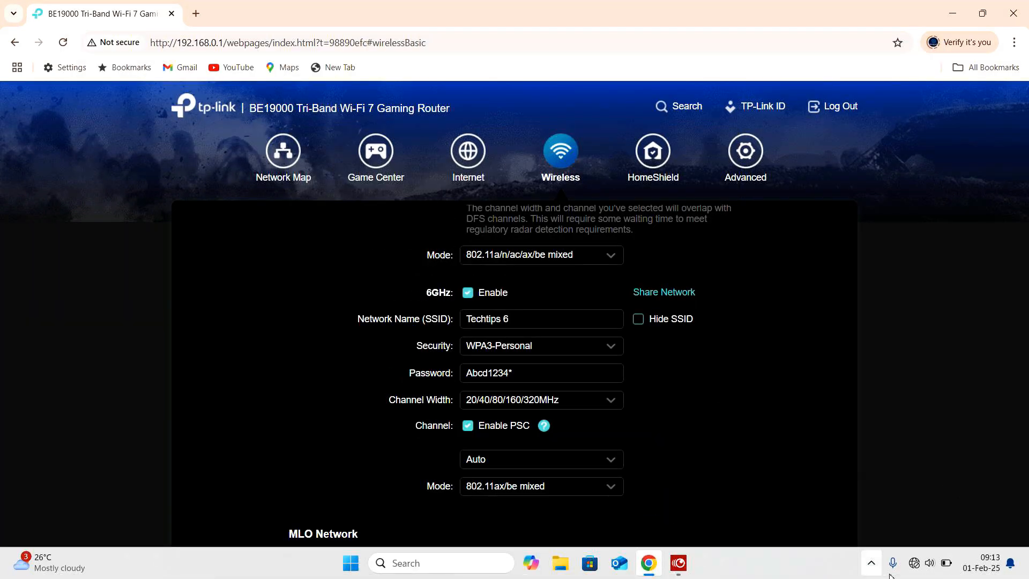
left_click(923, 563)
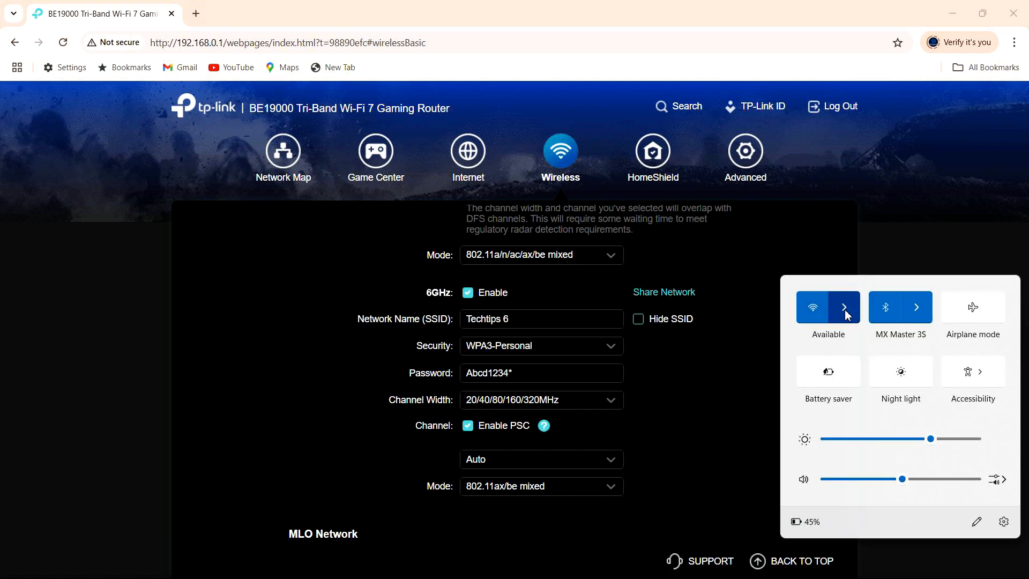
left_click(845, 307)
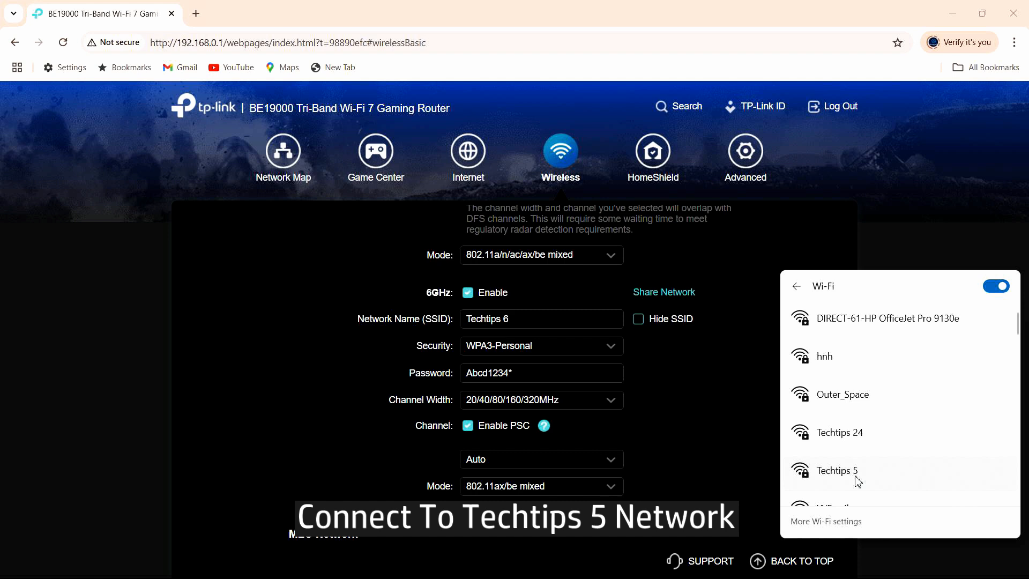
scroll(870, 480, "down", 1)
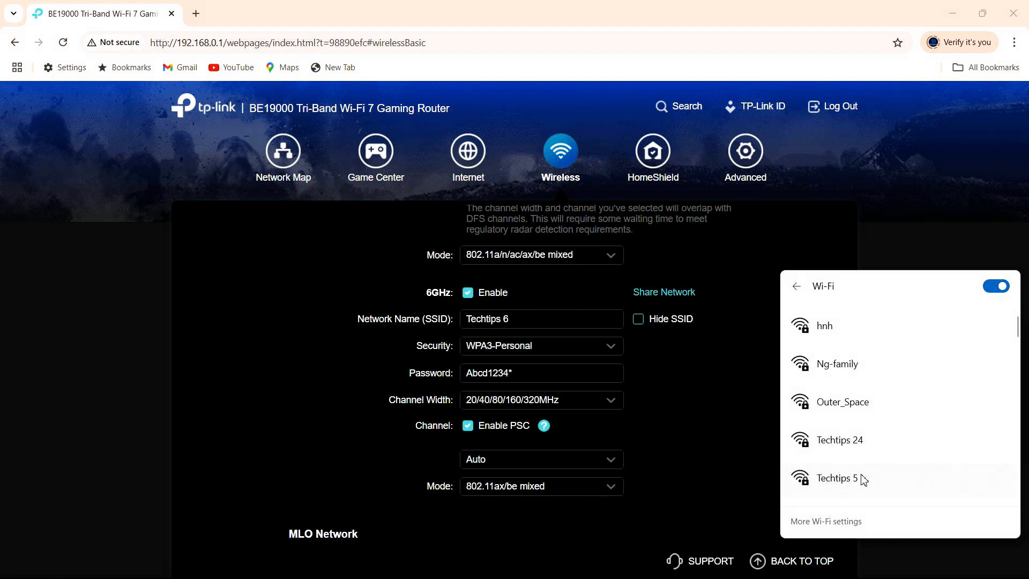
left_click(864, 479)
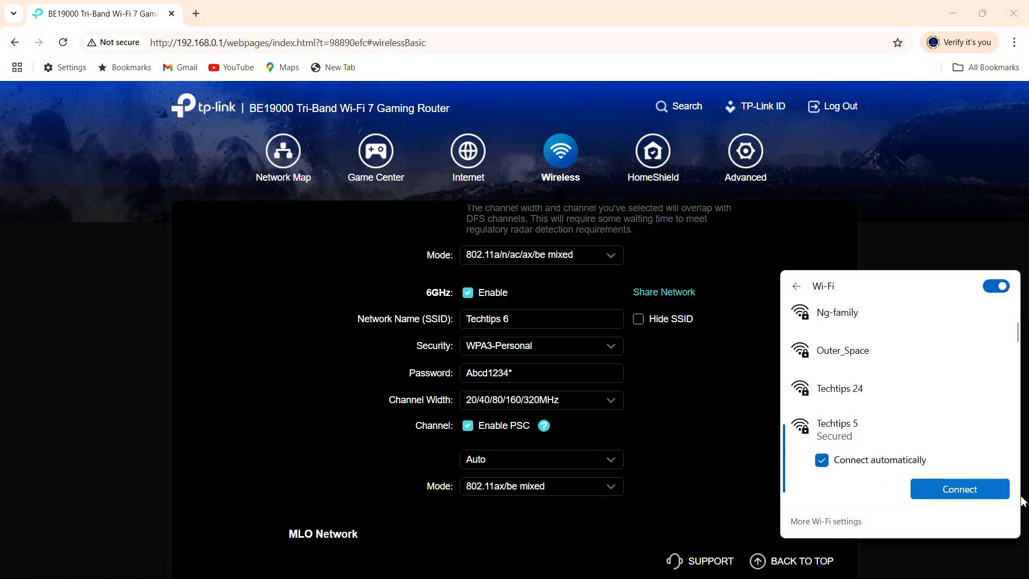
Join Techtips 5 using the new security key, then close the Wi-Fi panel.
left_click(961, 491)
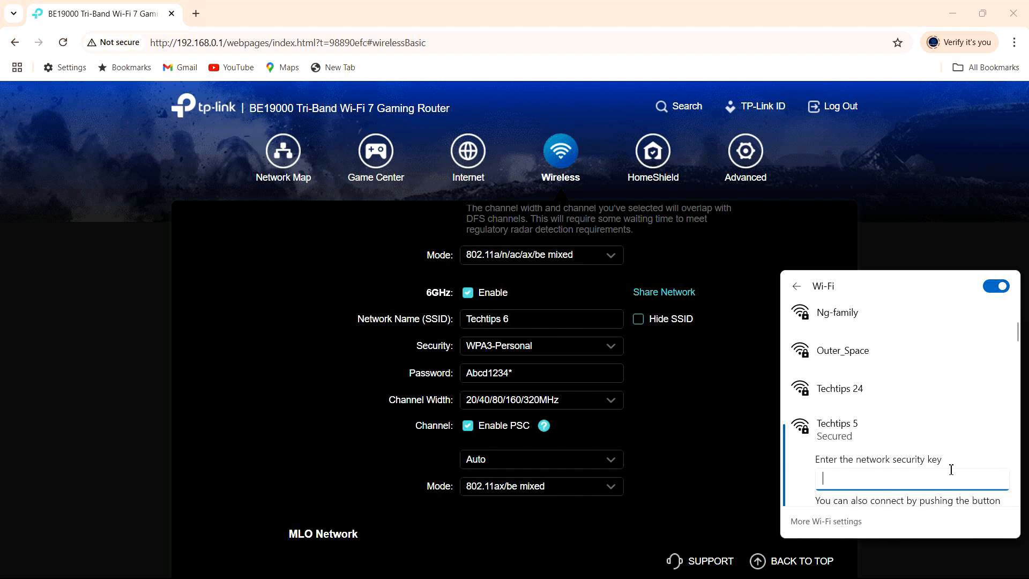
type("Abcd")
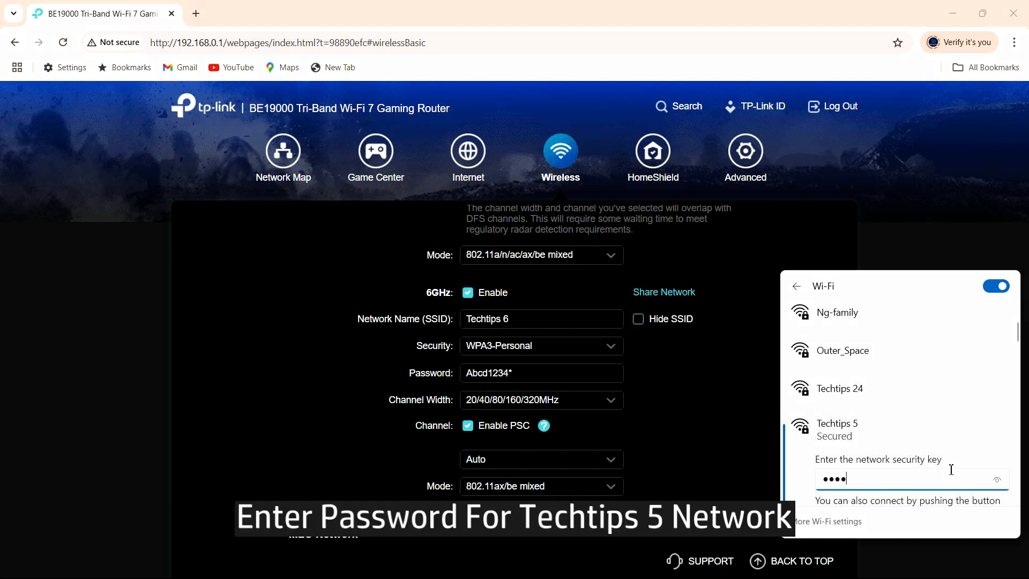
type("1234*")
left_click(998, 481)
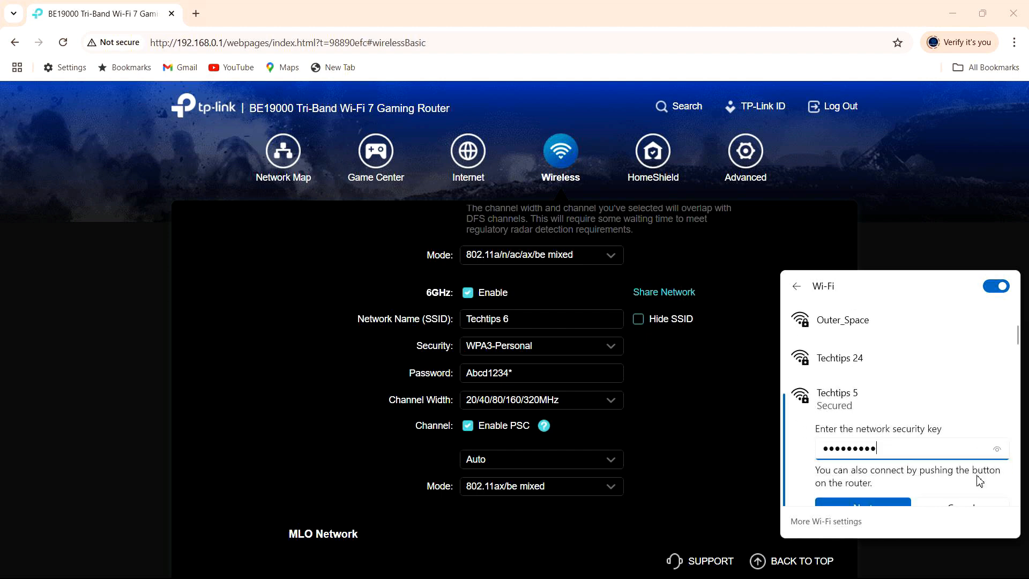
key("Return")
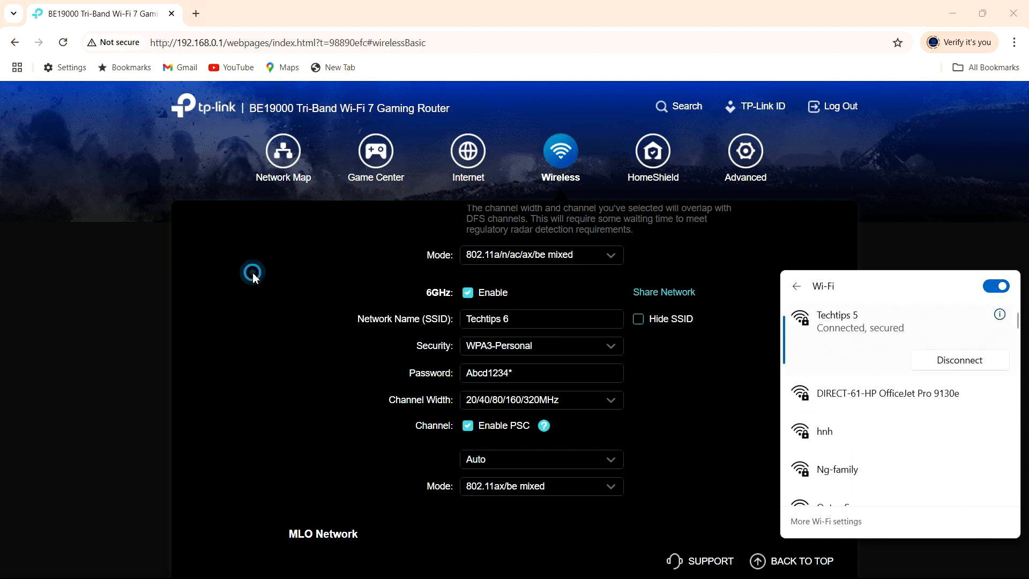
left_click(253, 274)
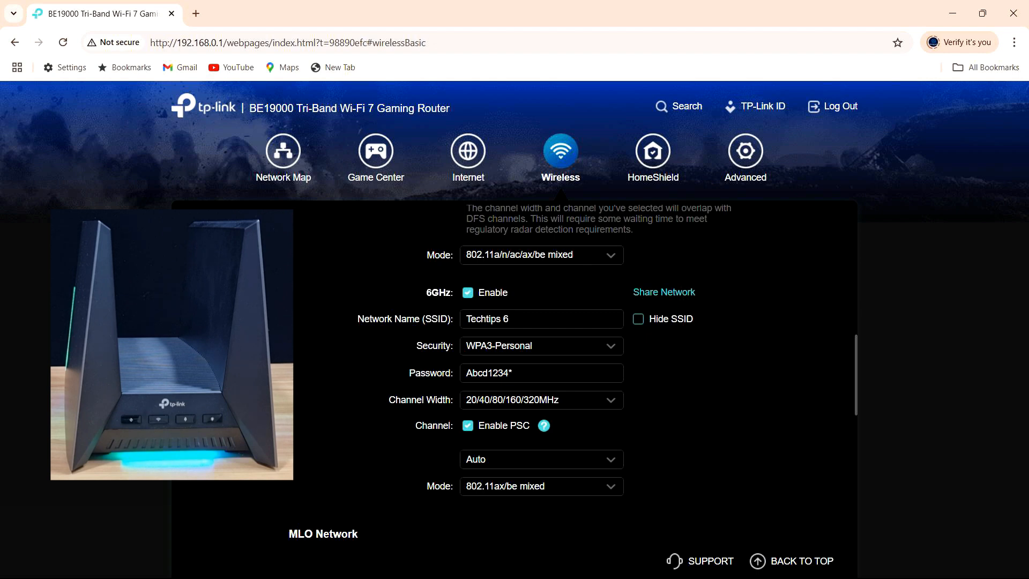